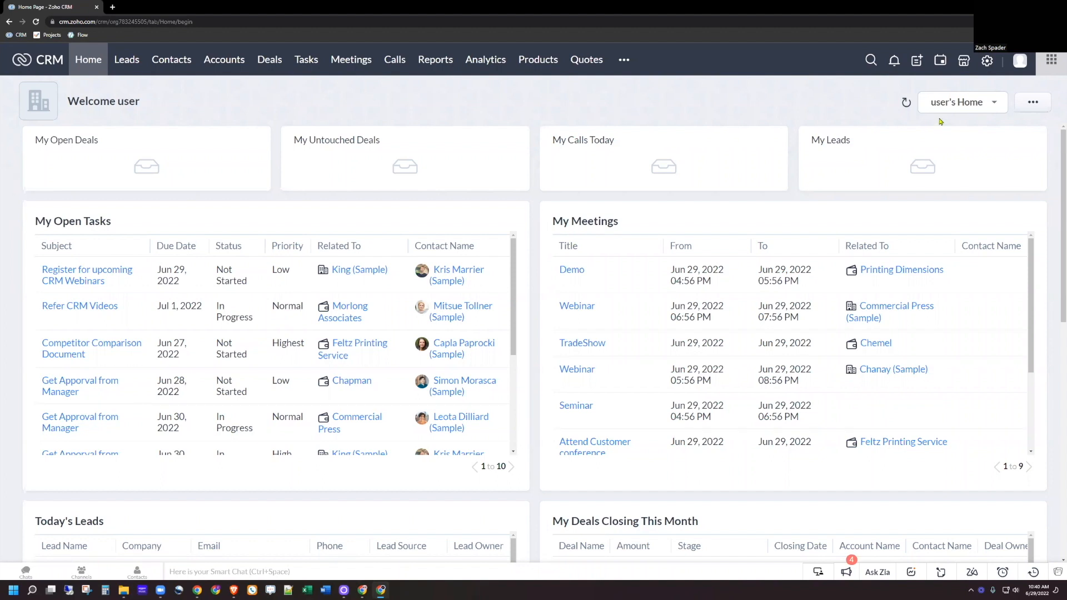
Start a new territory in the Territory Management setup, name it Maryland and assign "user" as its manager.
left_click(987, 61)
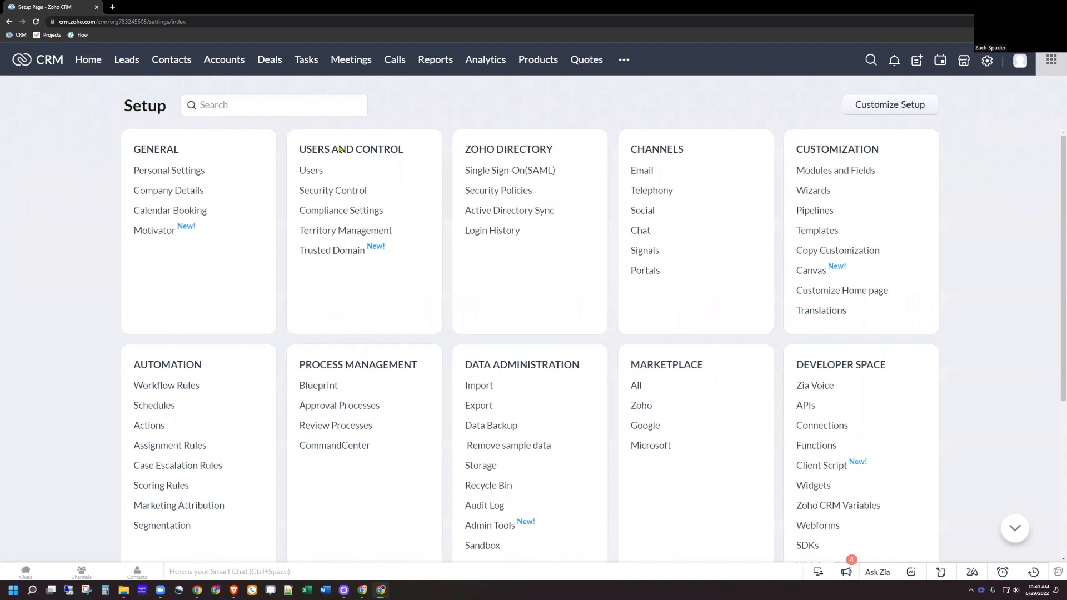
left_click(329, 231)
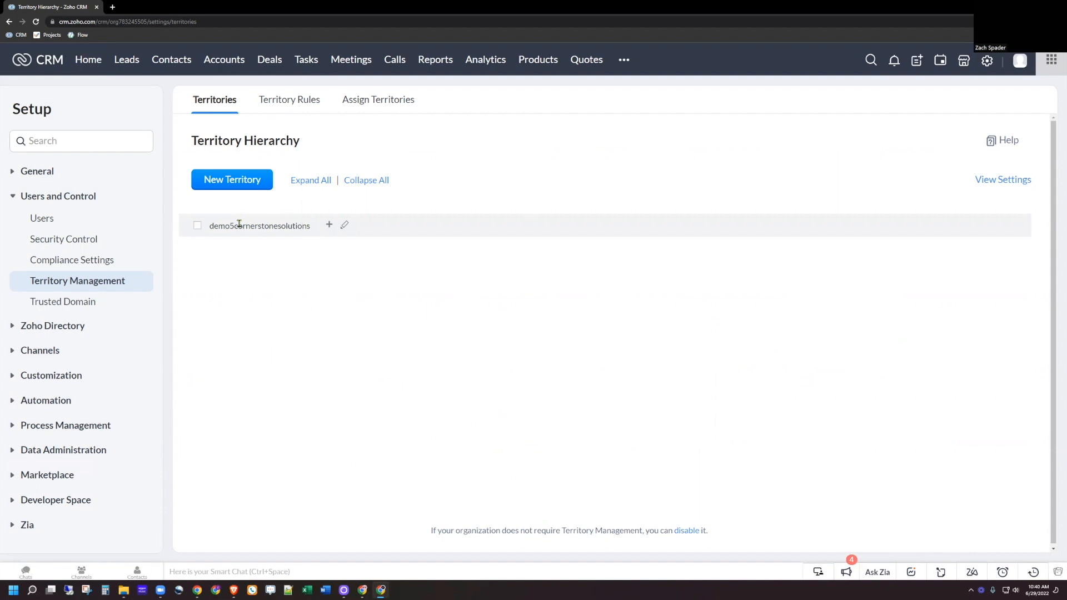
left_click(225, 182)
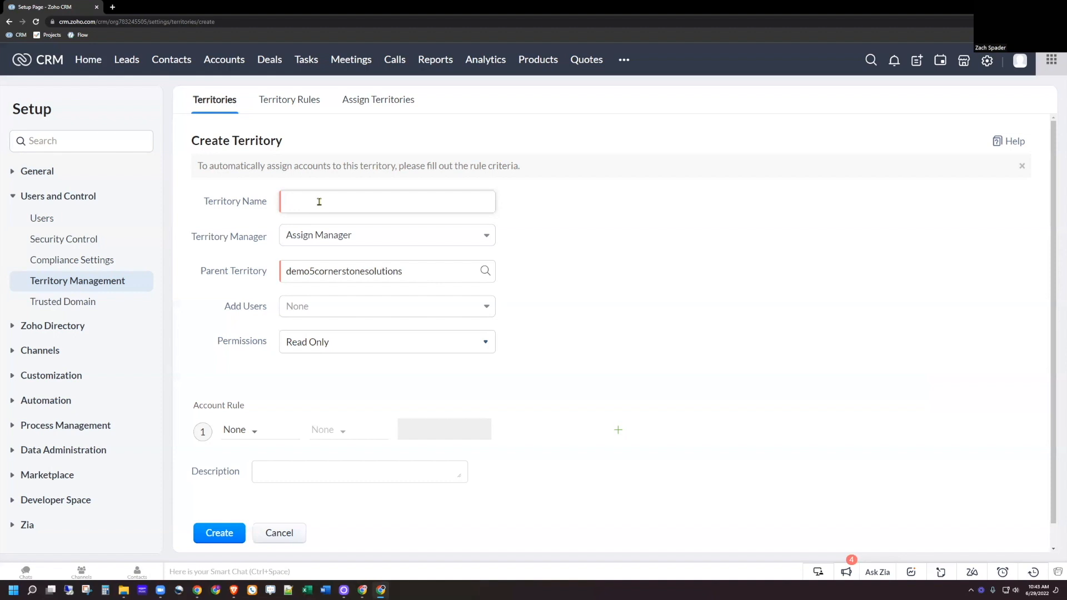
left_click(319, 202)
type("Maryland")
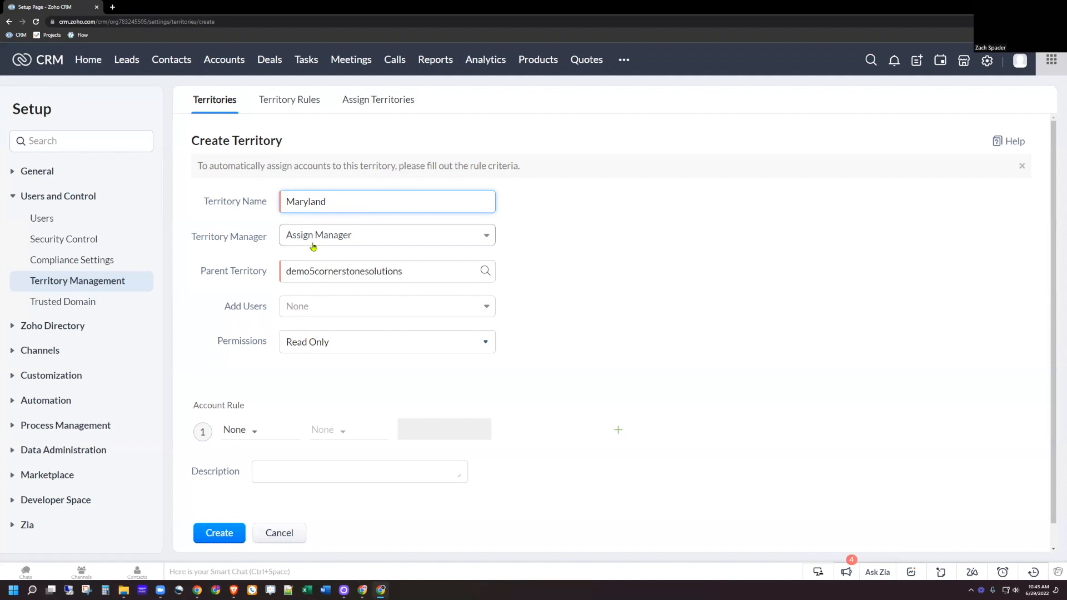
left_click(336, 236)
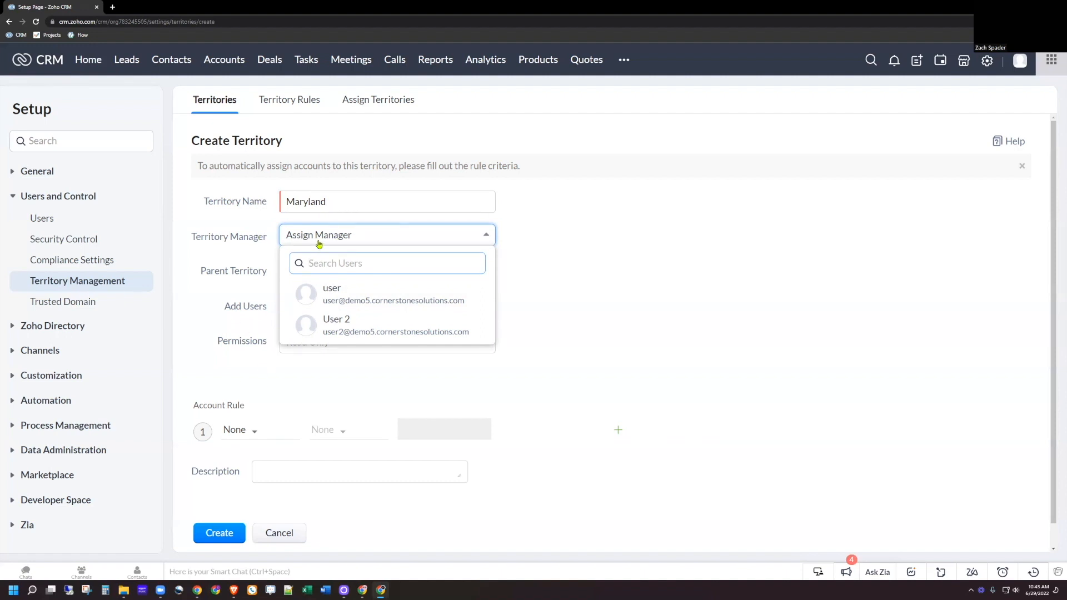
left_click(345, 294)
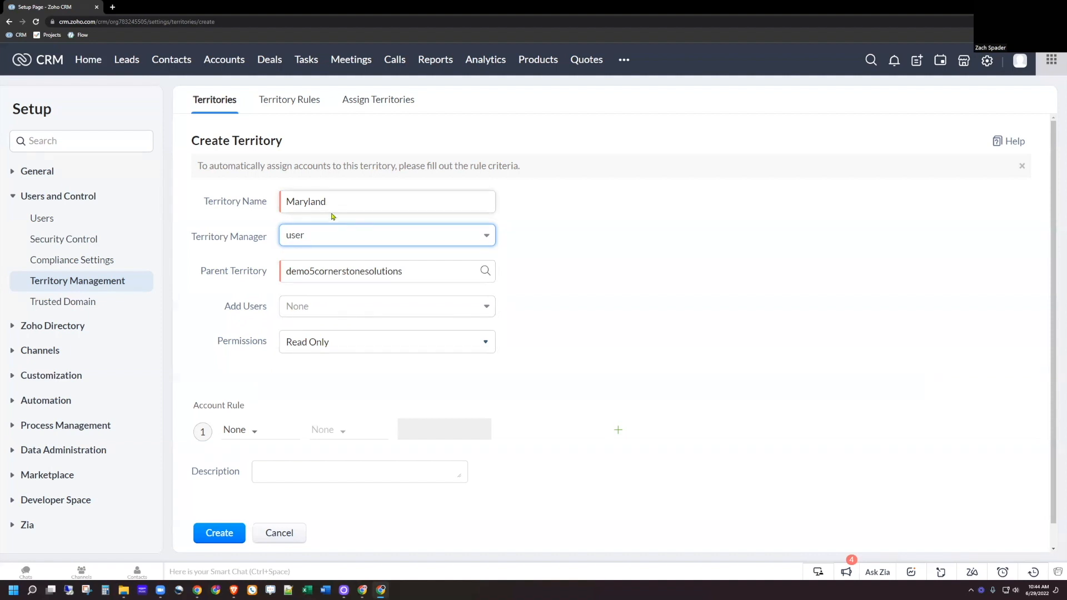
Add User 2 to the Maryland territory and set its permissions to Read/Write/Delete.
left_click(300, 309)
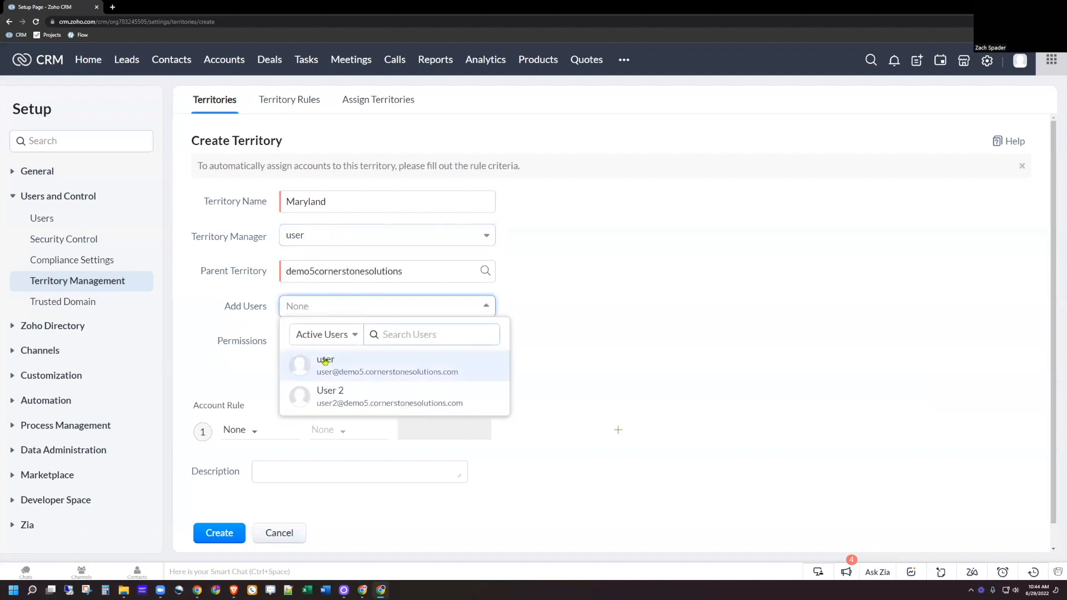
left_click(348, 400)
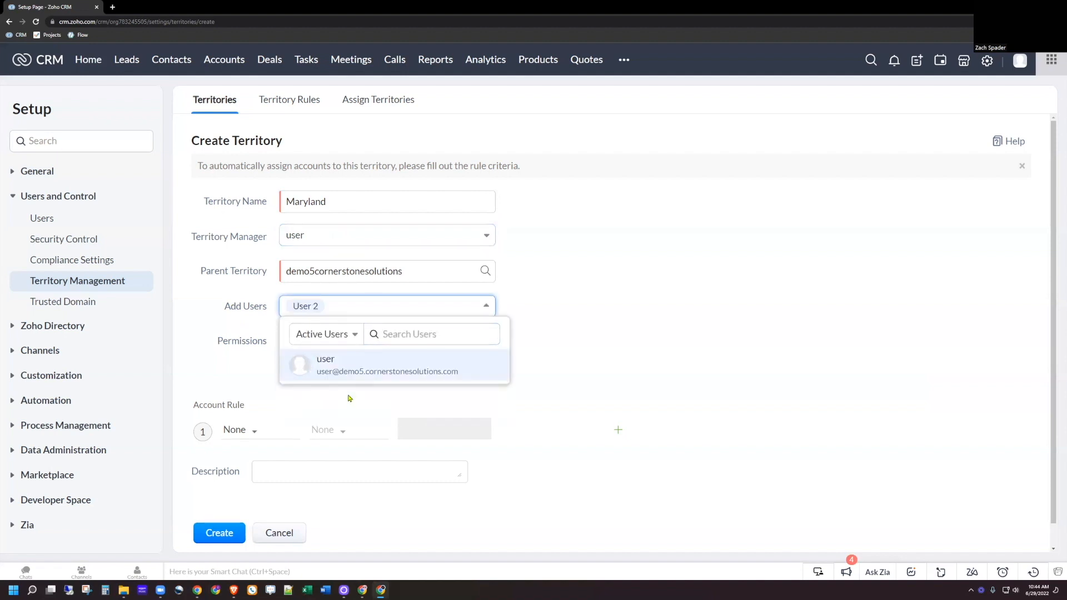
left_click(338, 333)
left_click(308, 307)
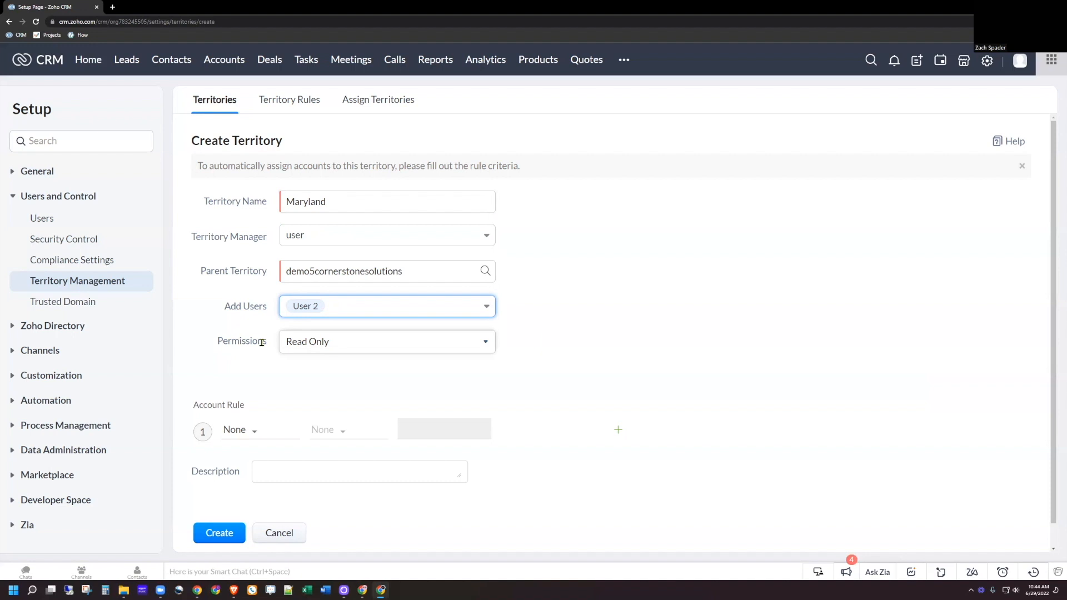
left_click(311, 343)
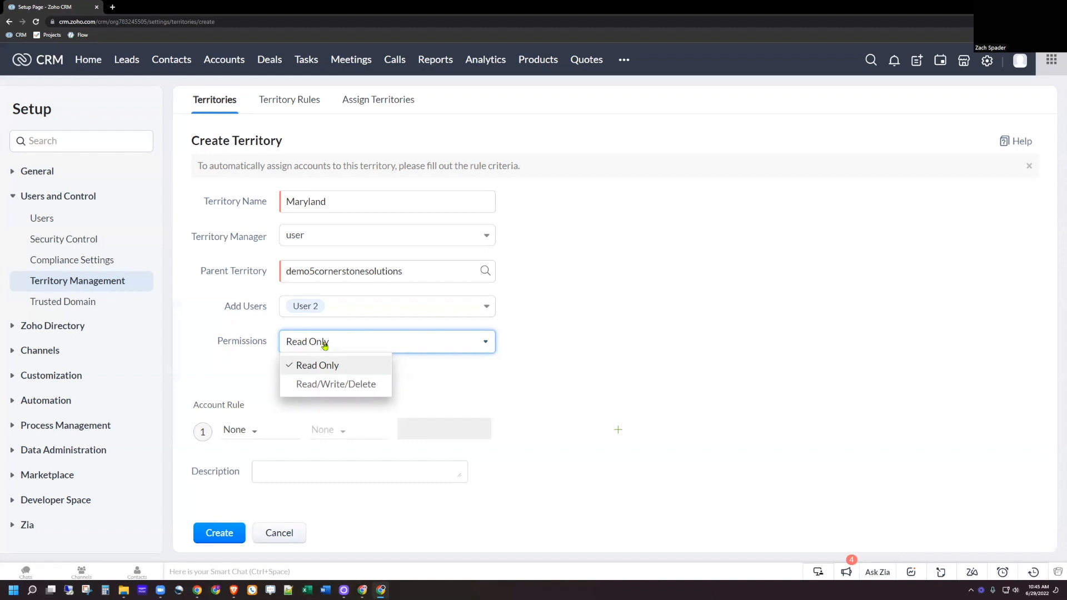
left_click(323, 388)
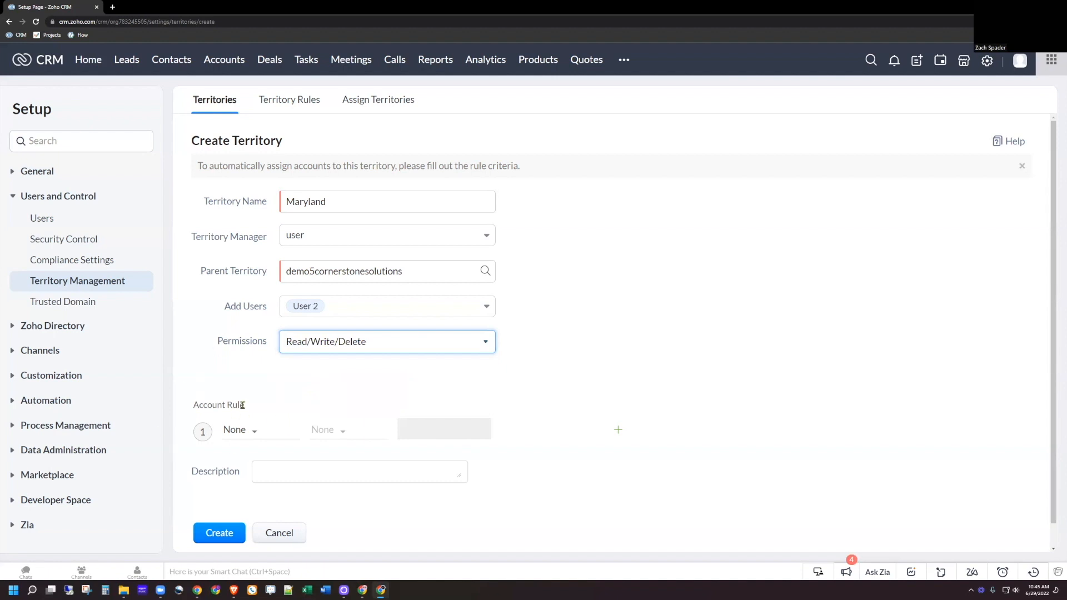
Define the account rule "Billing State is MD" and create the Maryland territory.
left_click(247, 434)
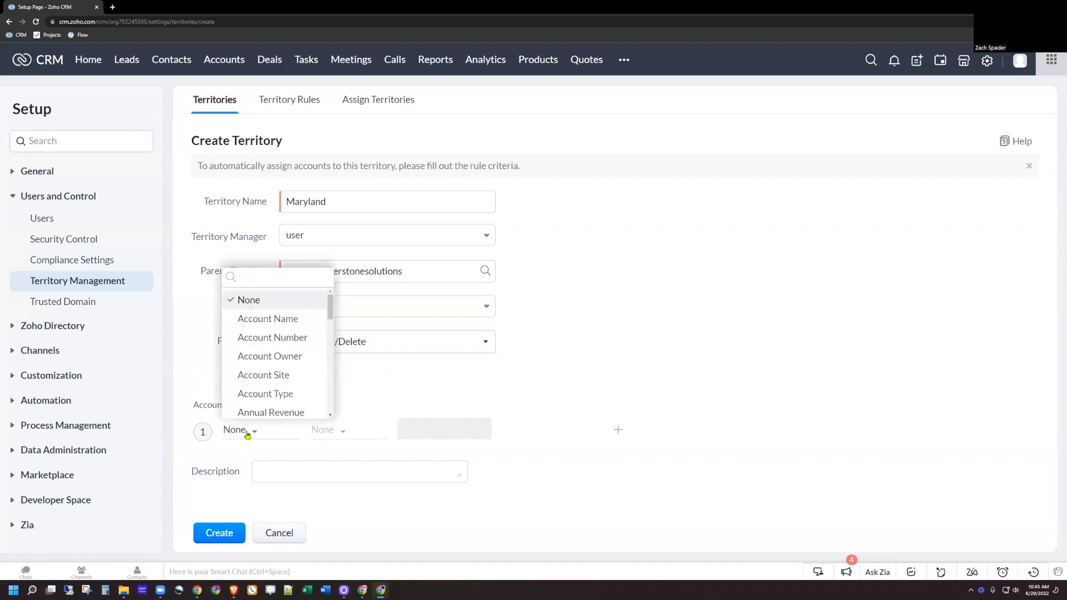
type("sta")
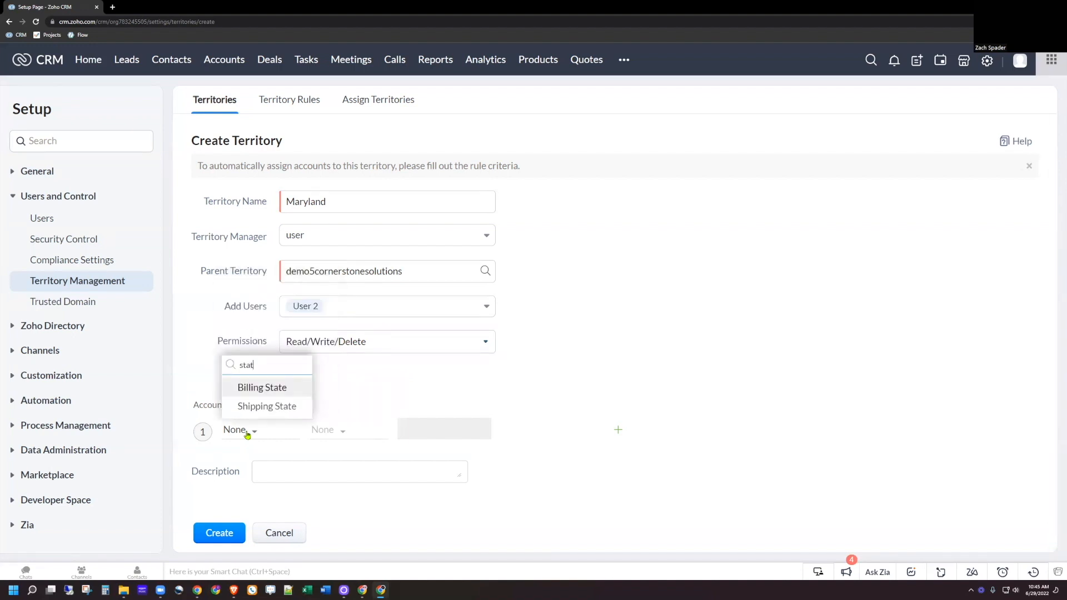
type("t")
left_click(261, 389)
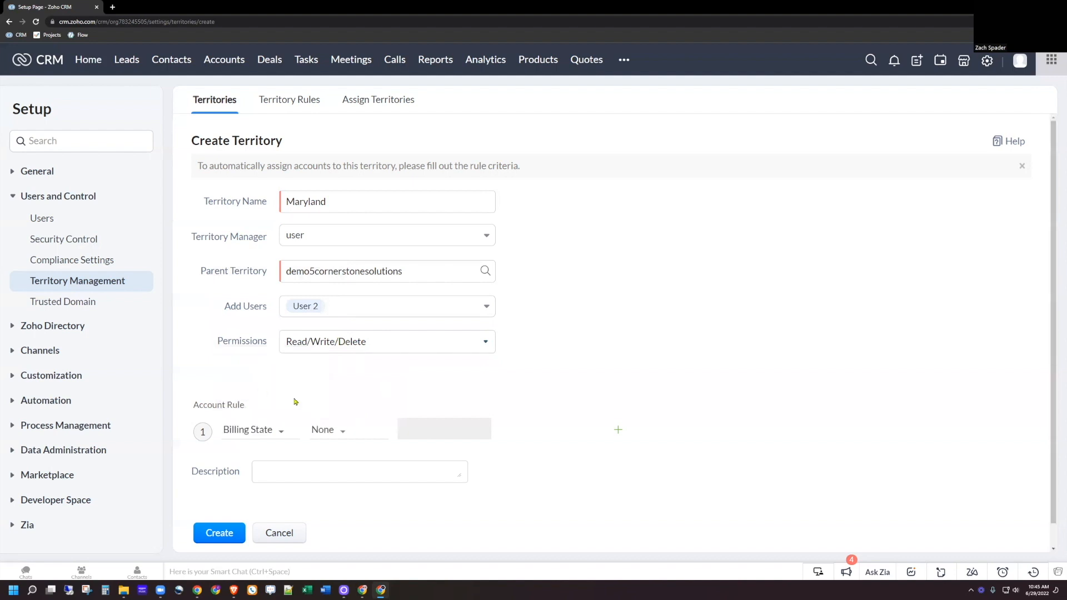
left_click(341, 435)
left_click(333, 300)
left_click(419, 428)
type("MD")
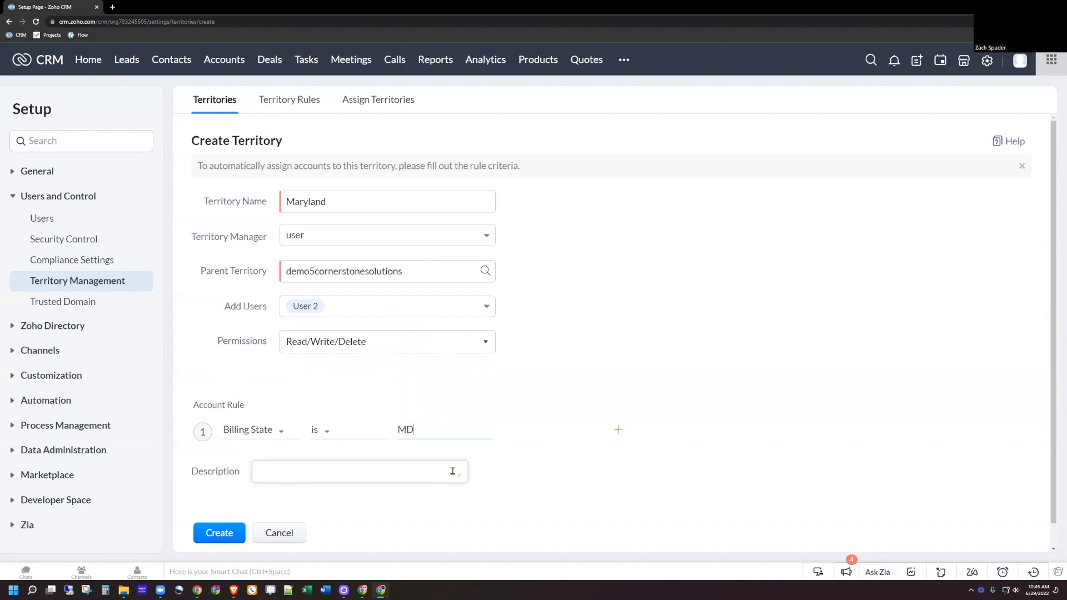
left_click(223, 535)
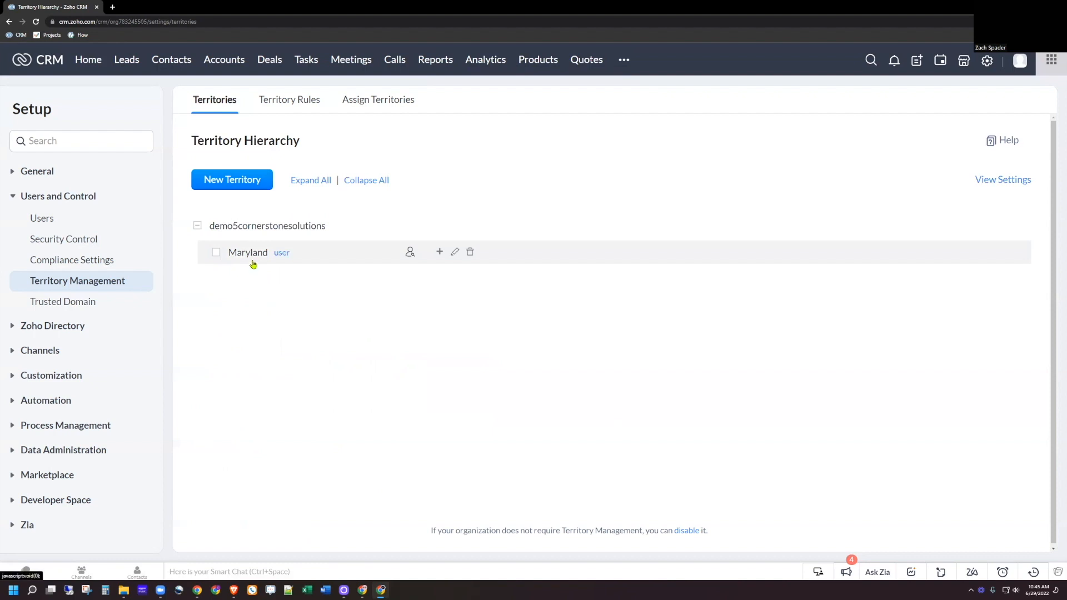
Open the King (Sample) account and examine its territory assignment and billing state.
left_click(225, 64)
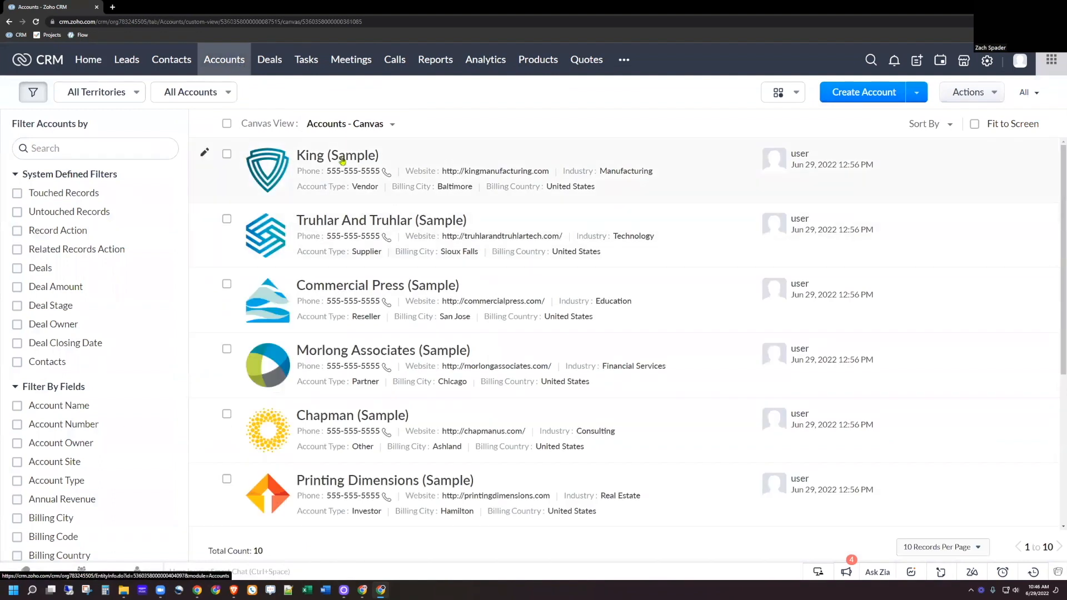
left_click(320, 160)
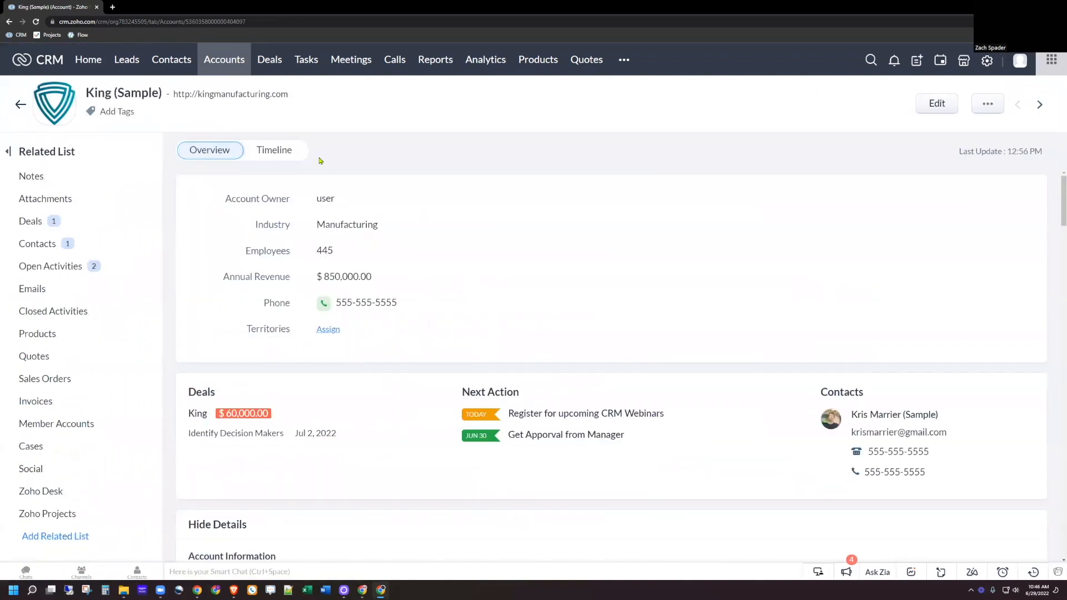
scroll(366, 261, "down", 5)
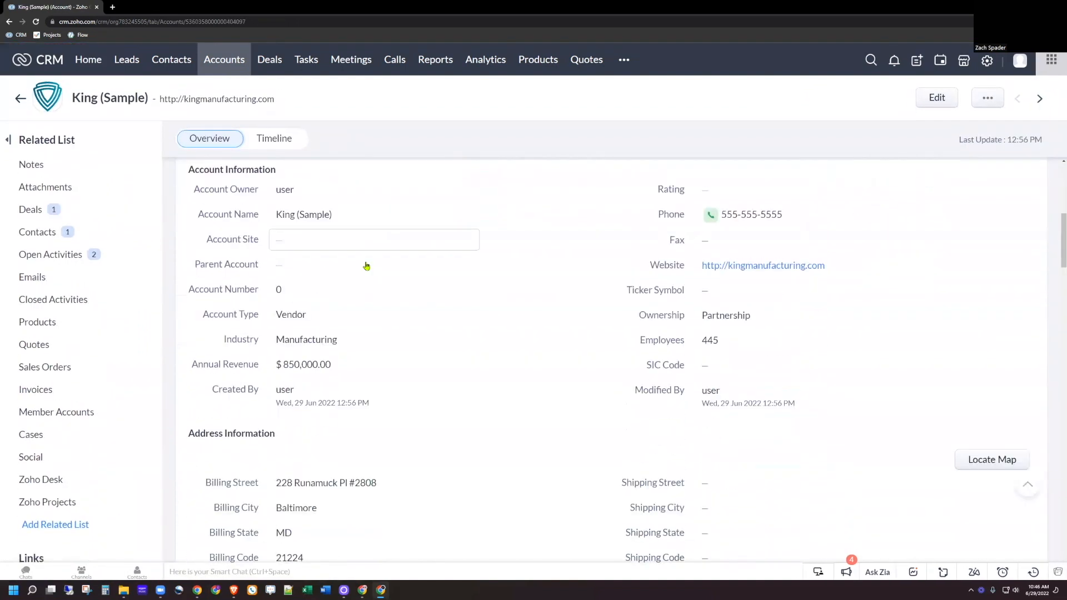
scroll(367, 266, "down", 2)
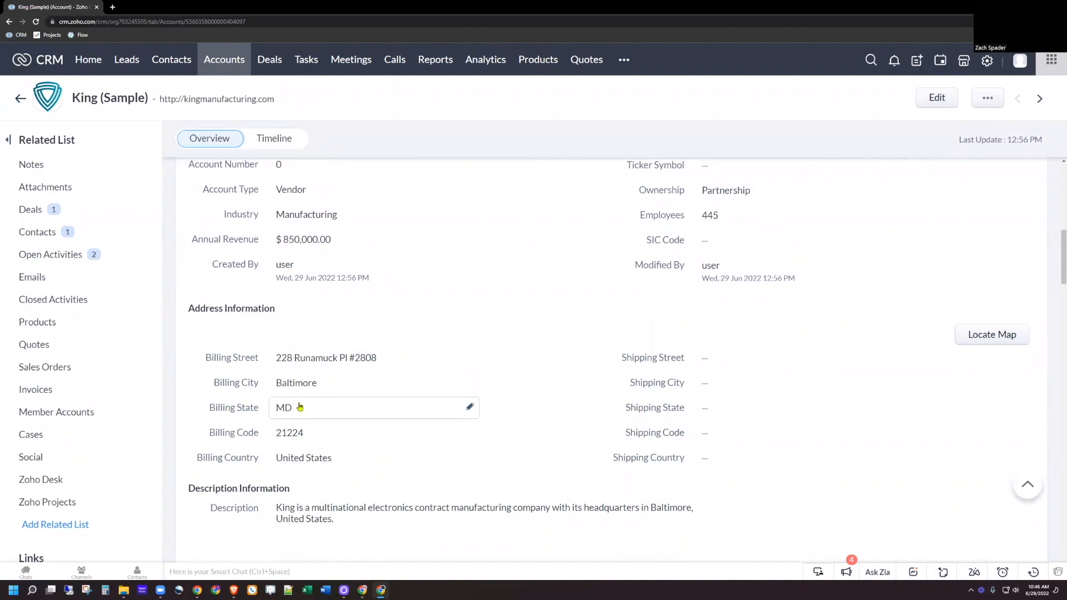
scroll(300, 407, "up", 7)
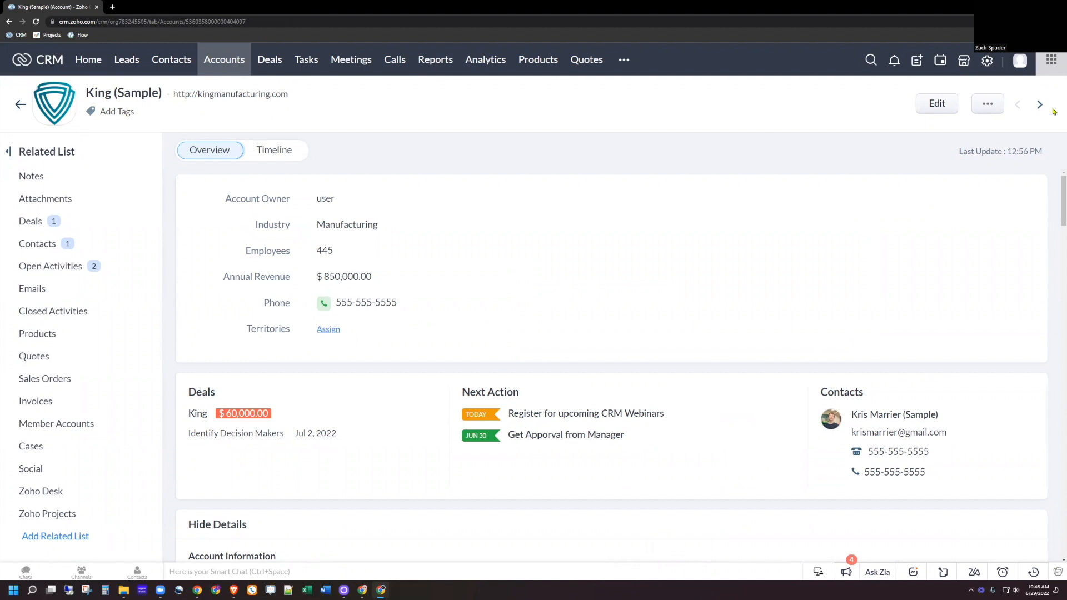
Run the territory assignment rules for every account from the Territory Management setup.
left_click(988, 63)
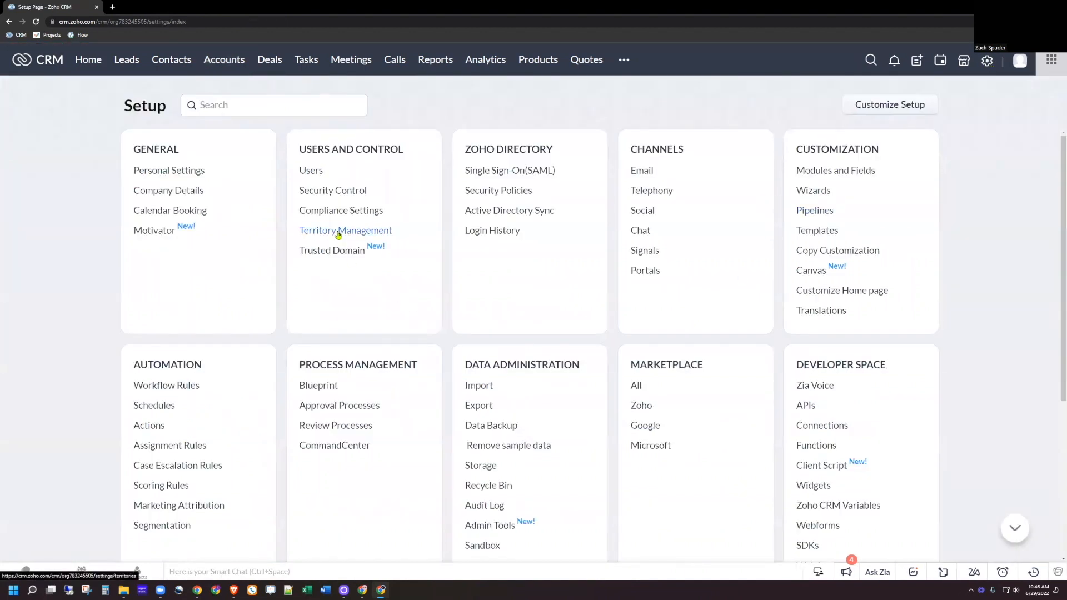
left_click(337, 233)
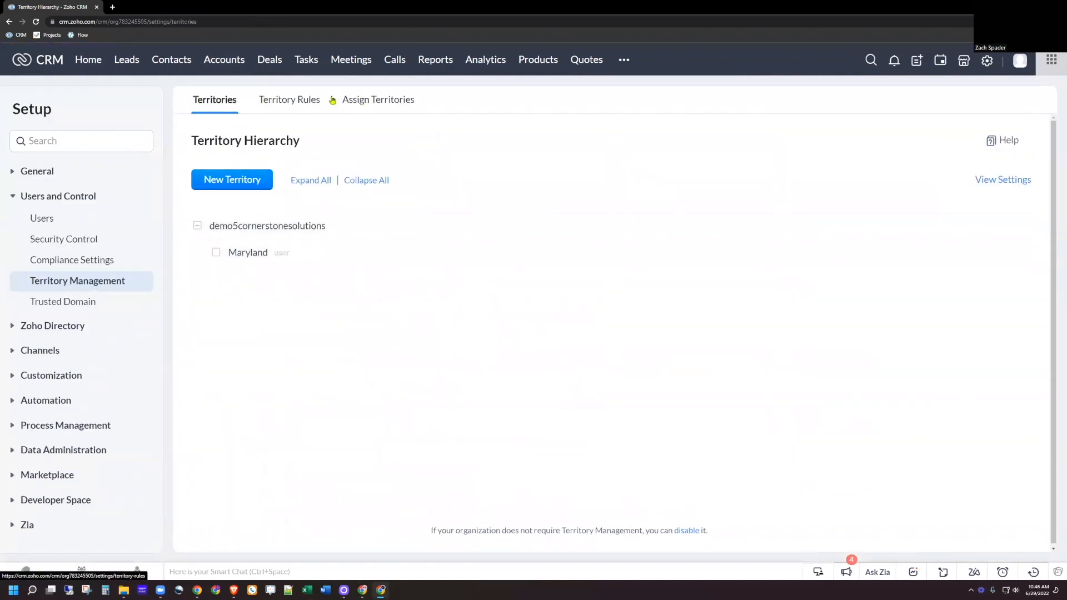
left_click(362, 105)
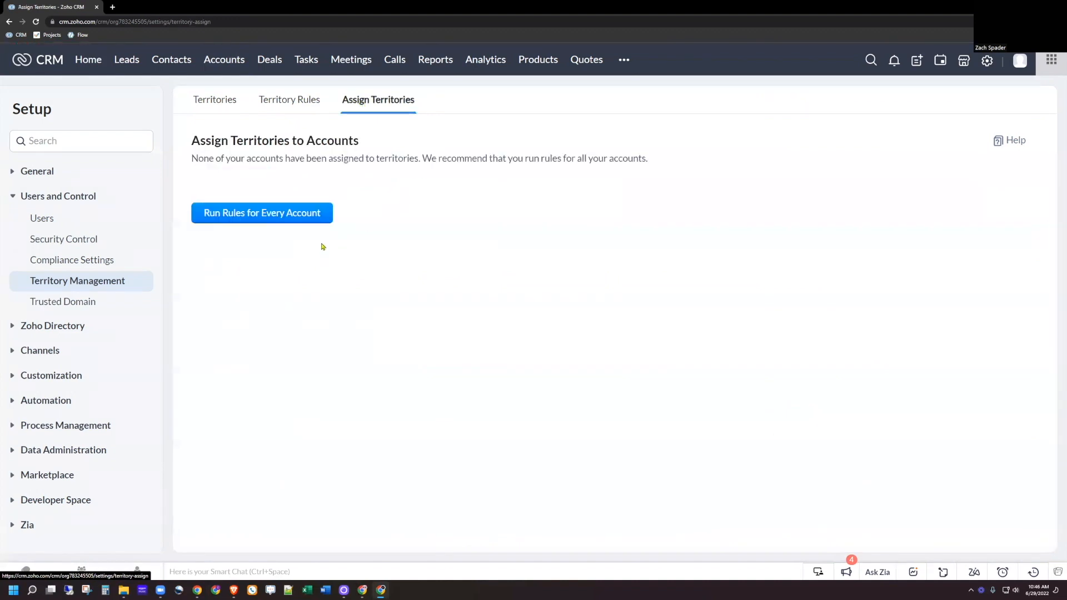
left_click(255, 216)
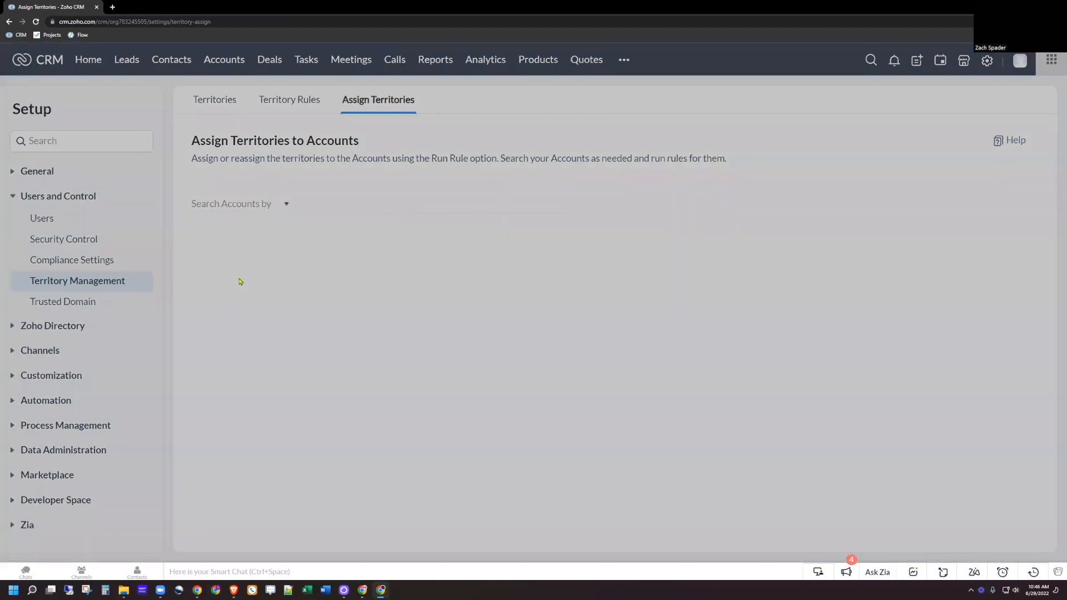
left_click(529, 169)
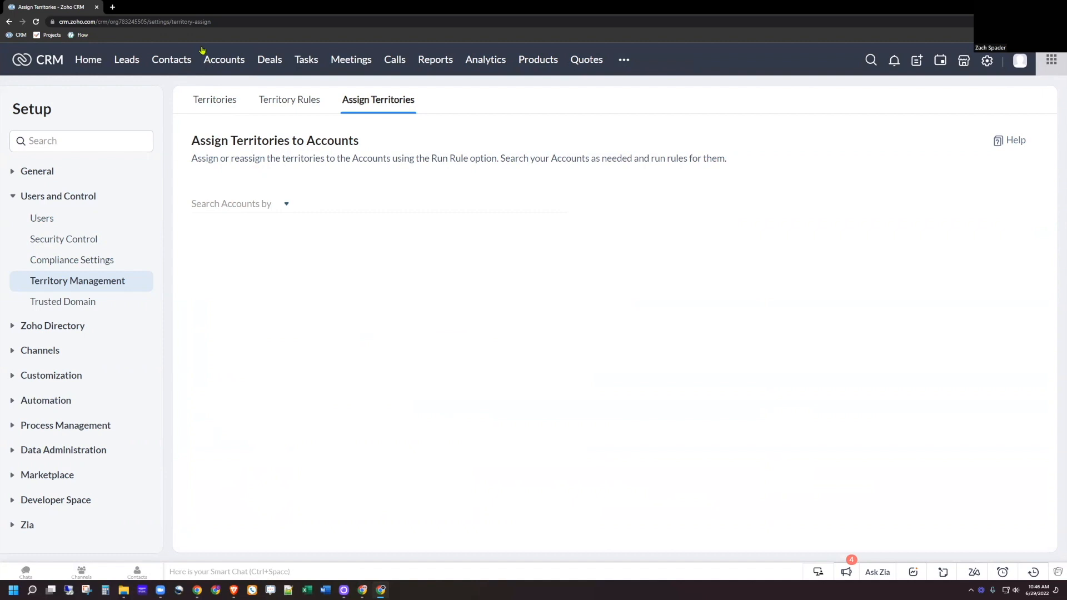
Reopen the King (Sample) account and view the details of its territory assignment.
left_click(225, 63)
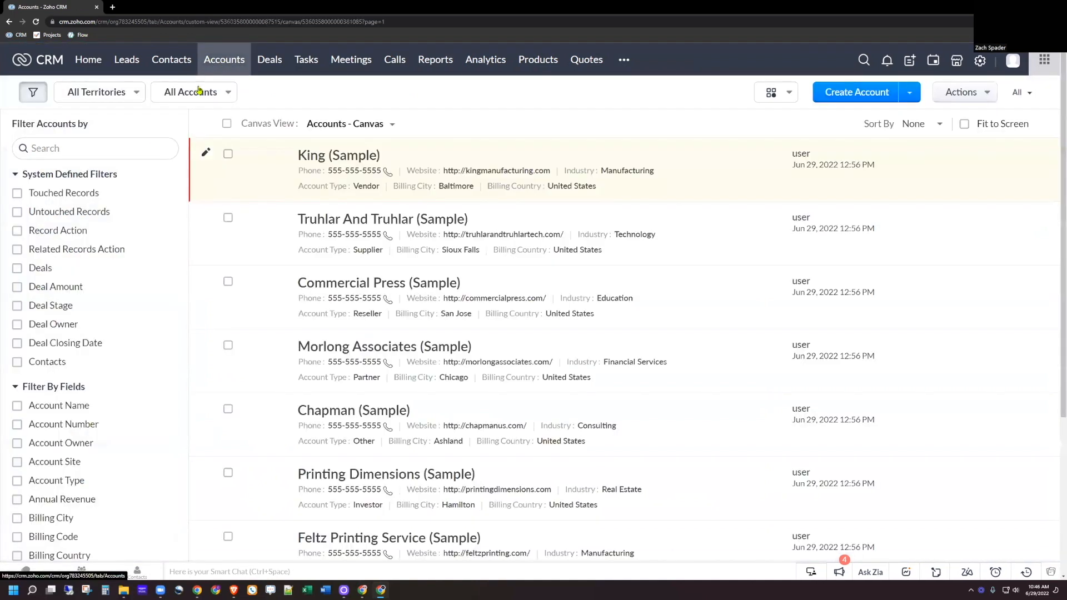
left_click(313, 156)
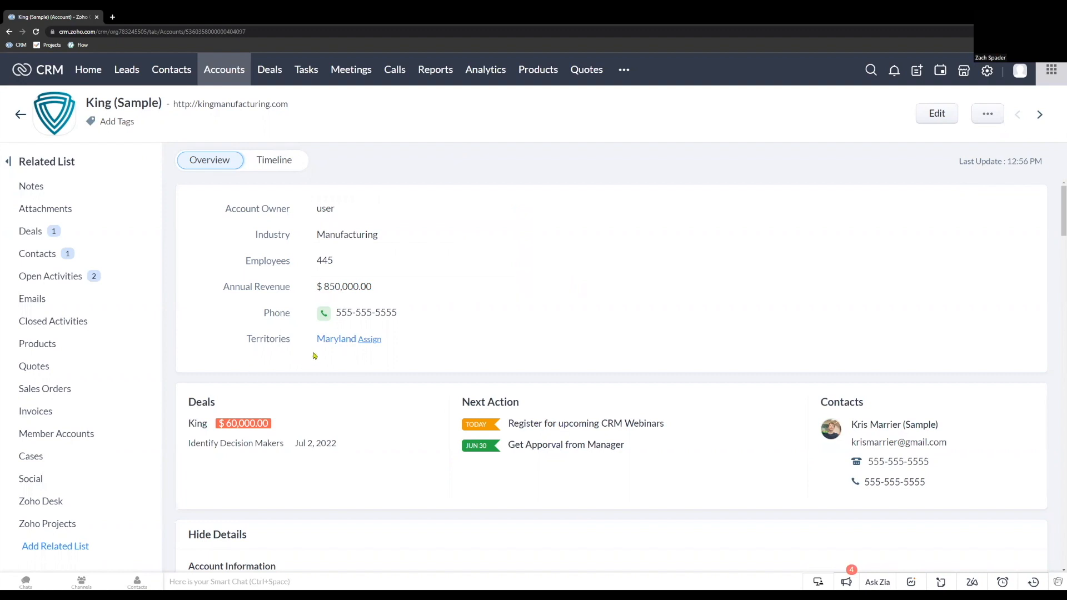
left_click(340, 343)
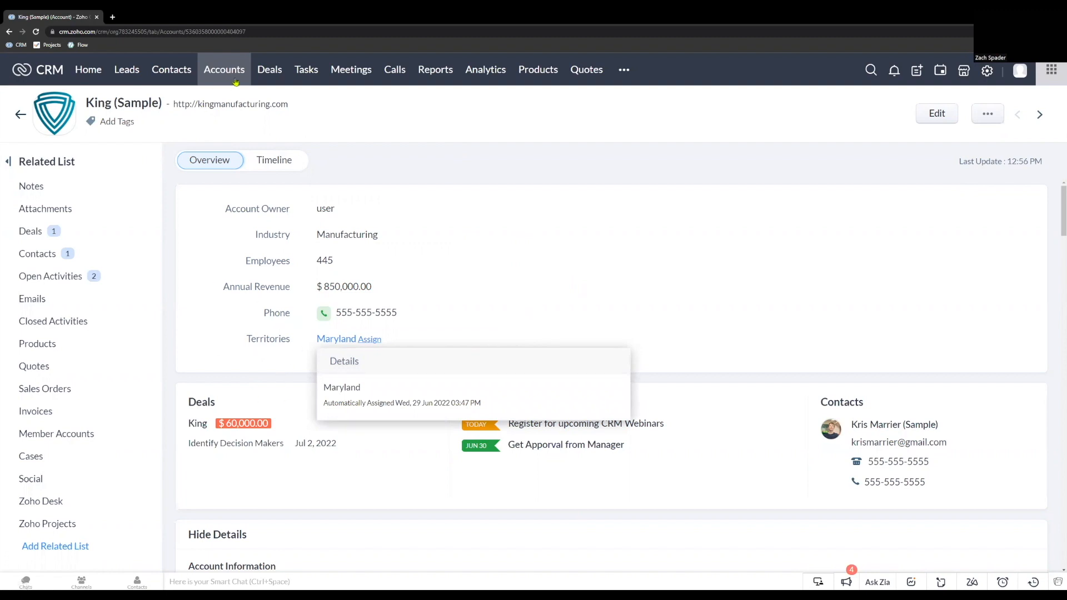
Open the King account's related contact and that contact's King deal to check their territory assignments.
left_click(37, 254)
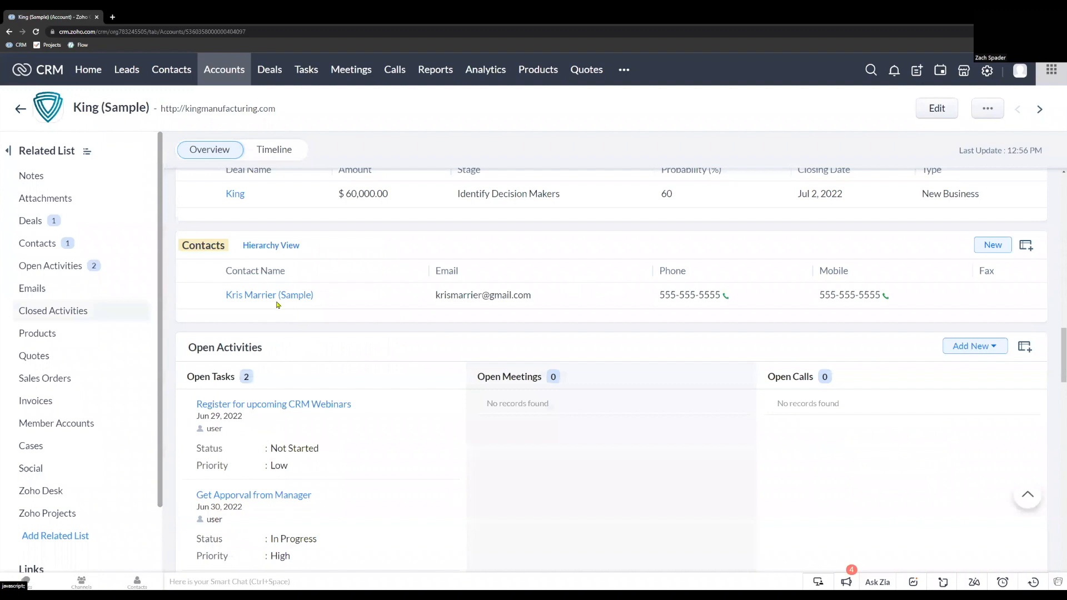
left_click(247, 295)
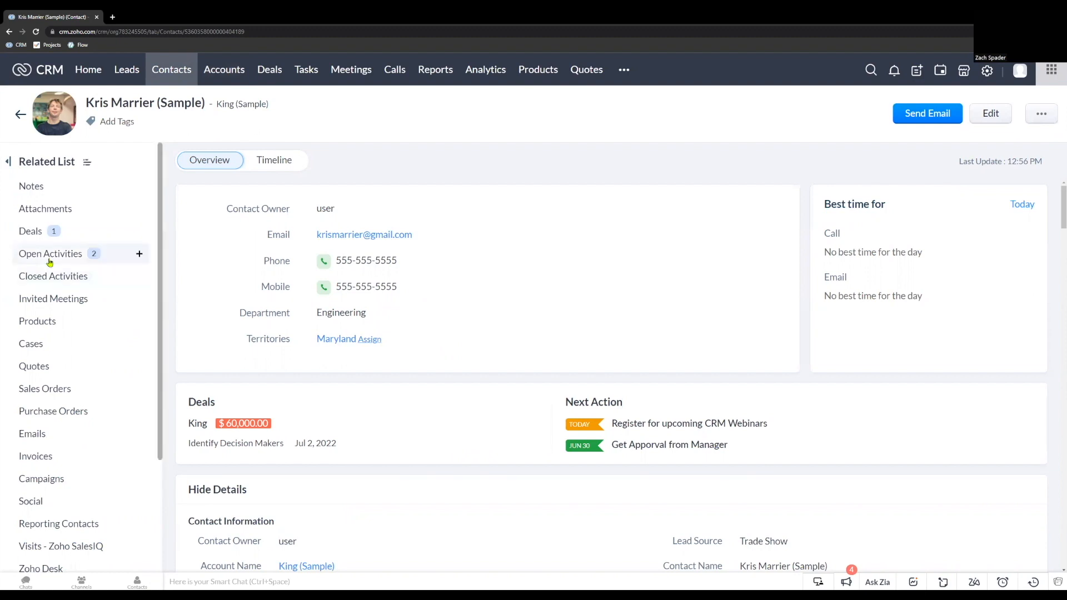
left_click(30, 231)
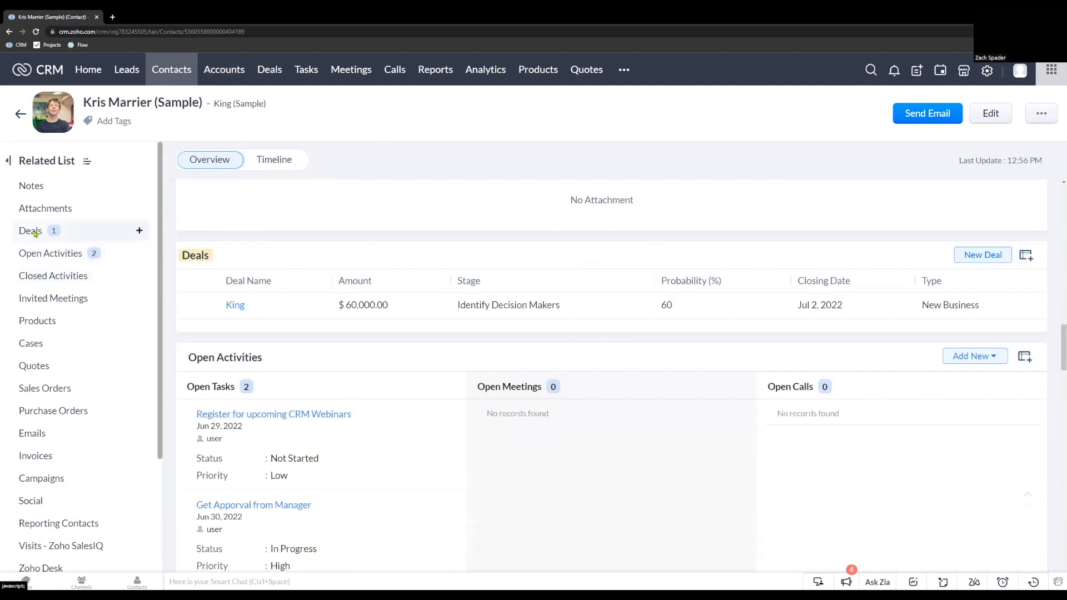
left_click(235, 295)
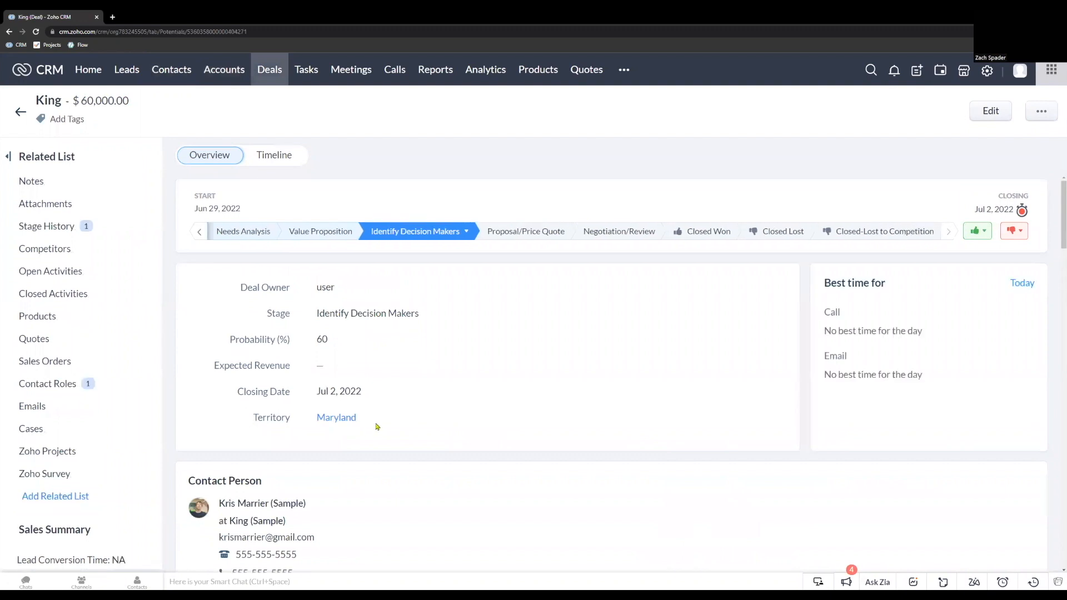
mouse_move(337, 421)
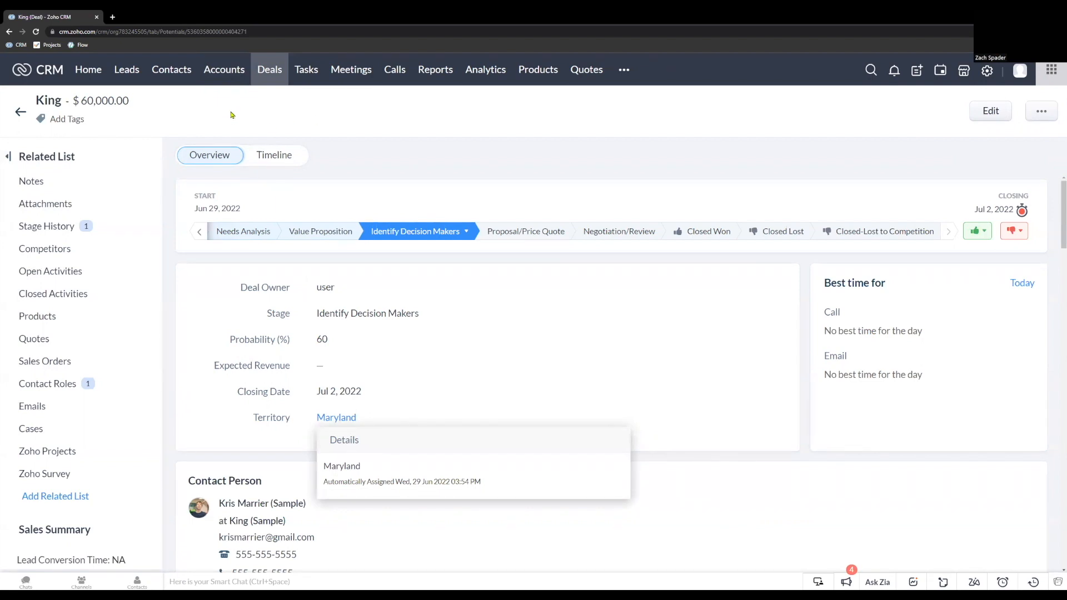
Filter the accounts list by the Maryland territory and after that by the South Dakota territory.
left_click(226, 75)
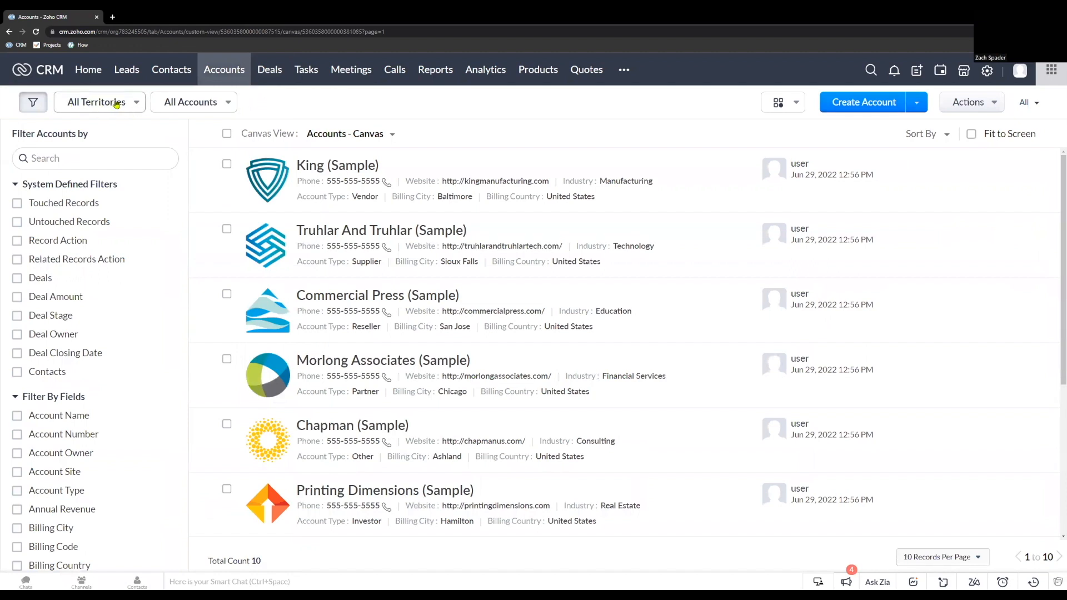
left_click(215, 109)
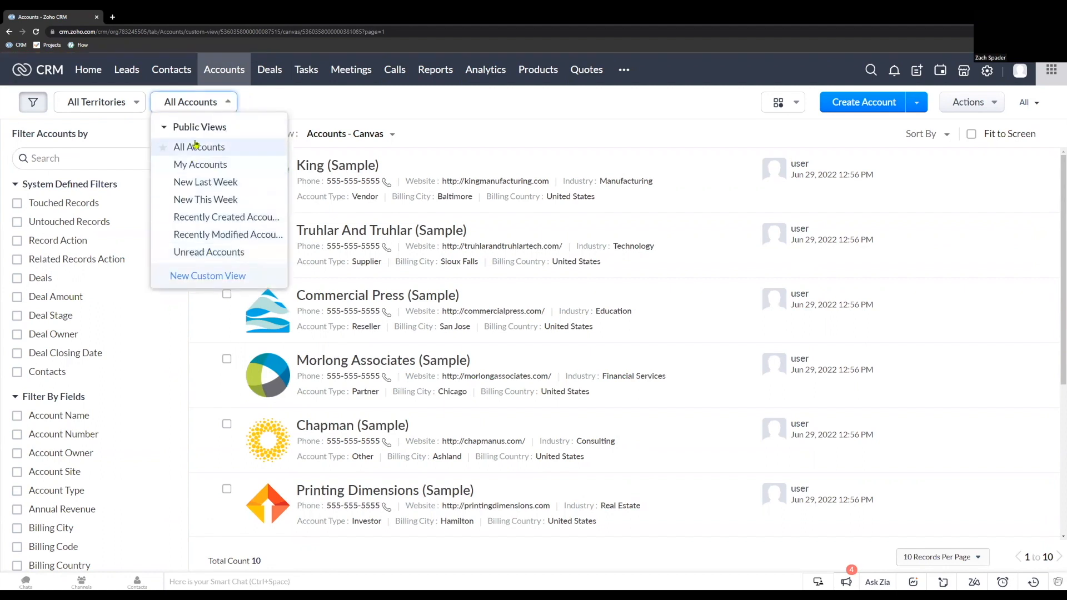
left_click(122, 104)
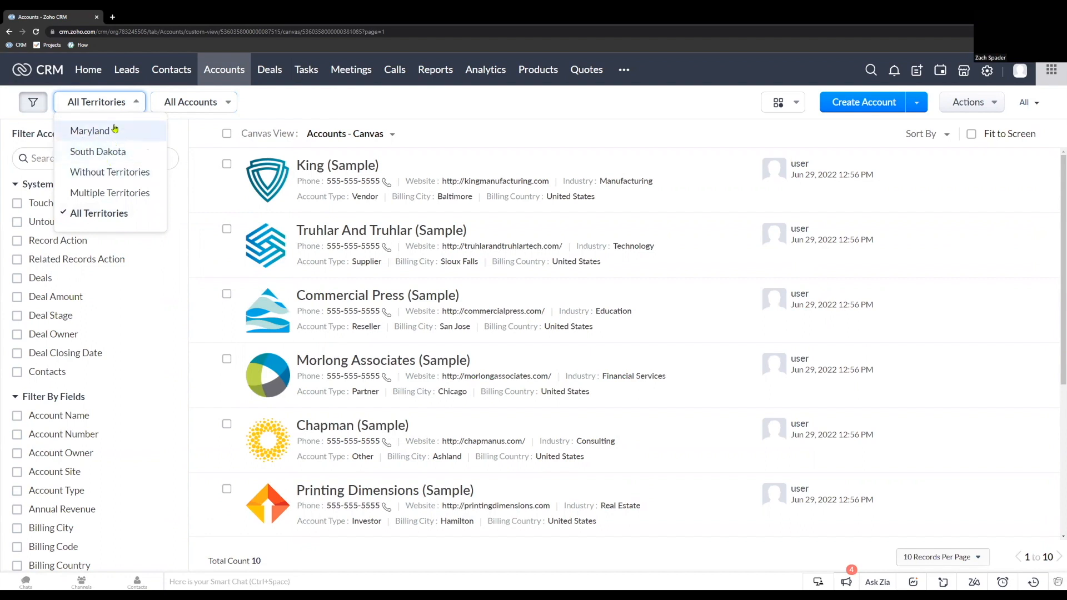
left_click(95, 133)
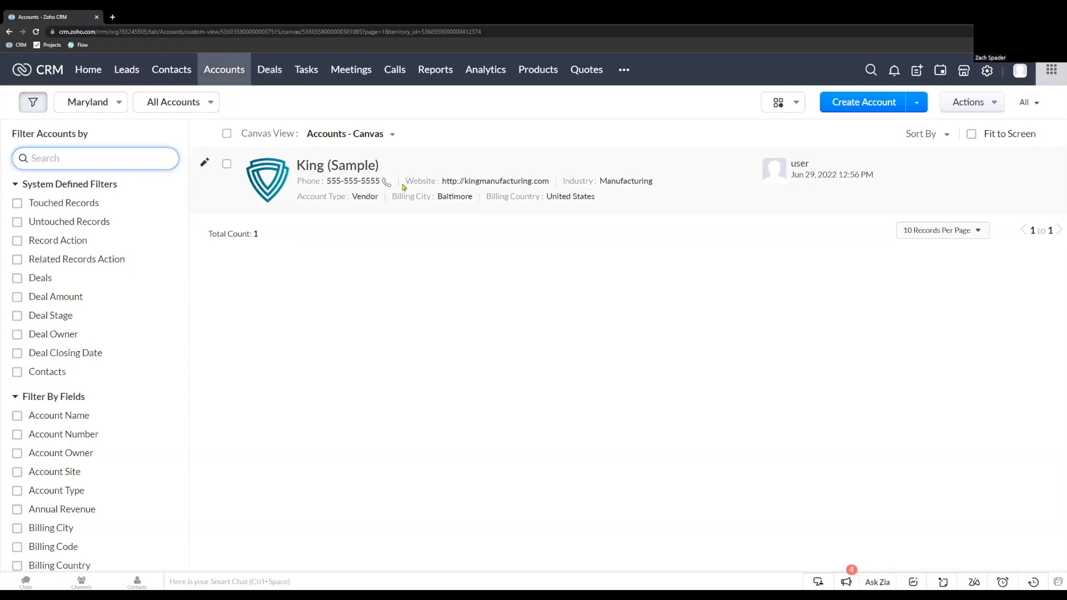
left_click(111, 103)
left_click(100, 150)
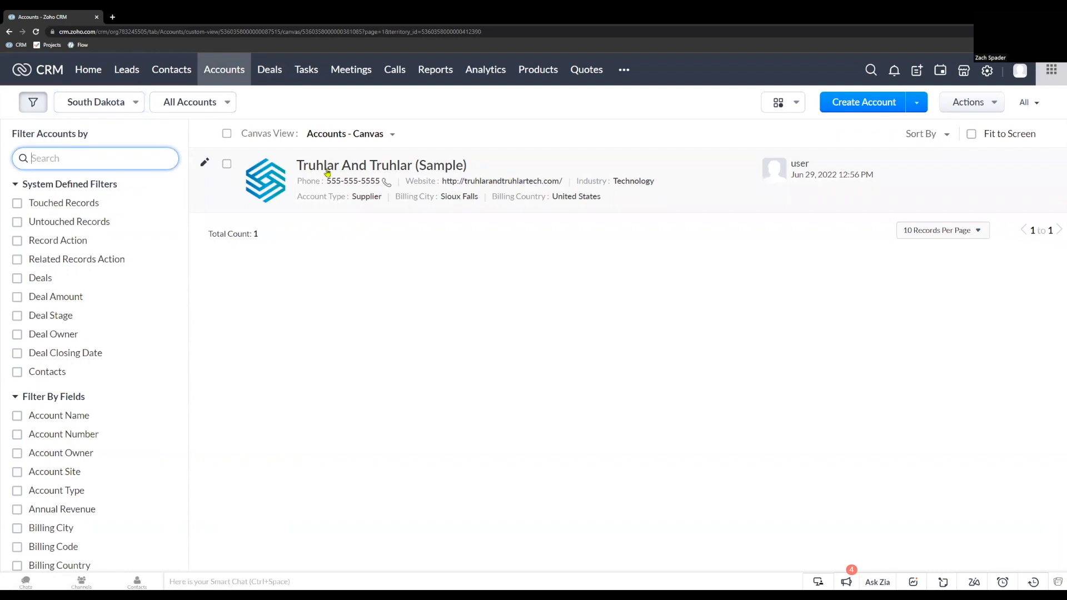
left_click(706, 72)
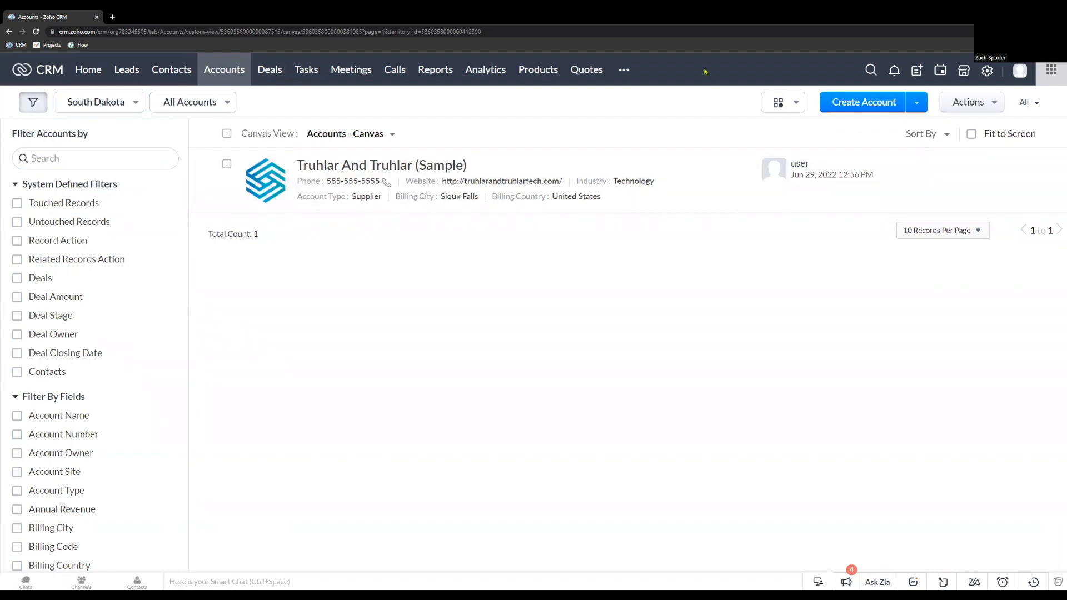